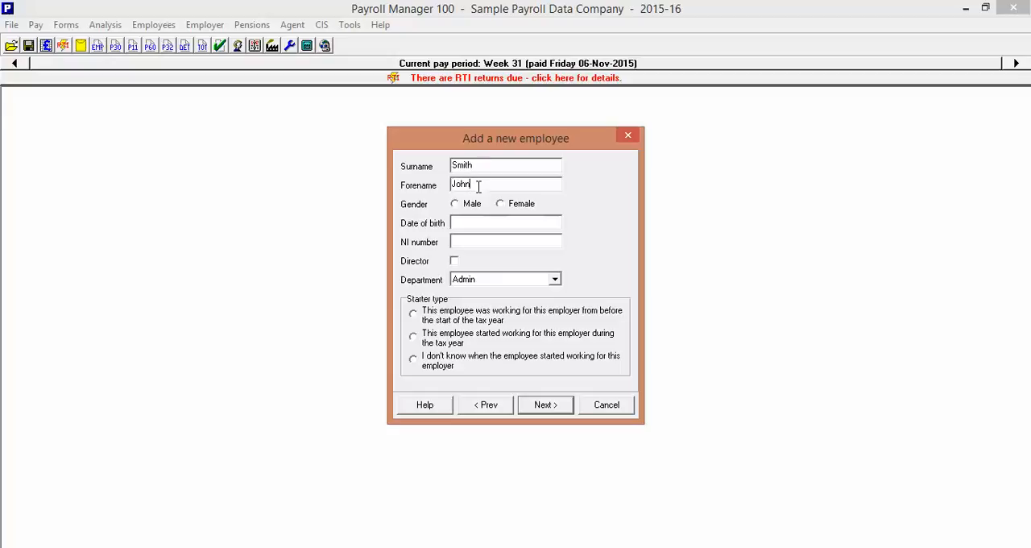
Set the new employee's gender to Male and enter the date of birth and NI number
{"action": "left_click", "coordinate": [459, 203]}
{"action": "left_click", "coordinate": [461, 223]}
{"action": "type", "text": "1"}
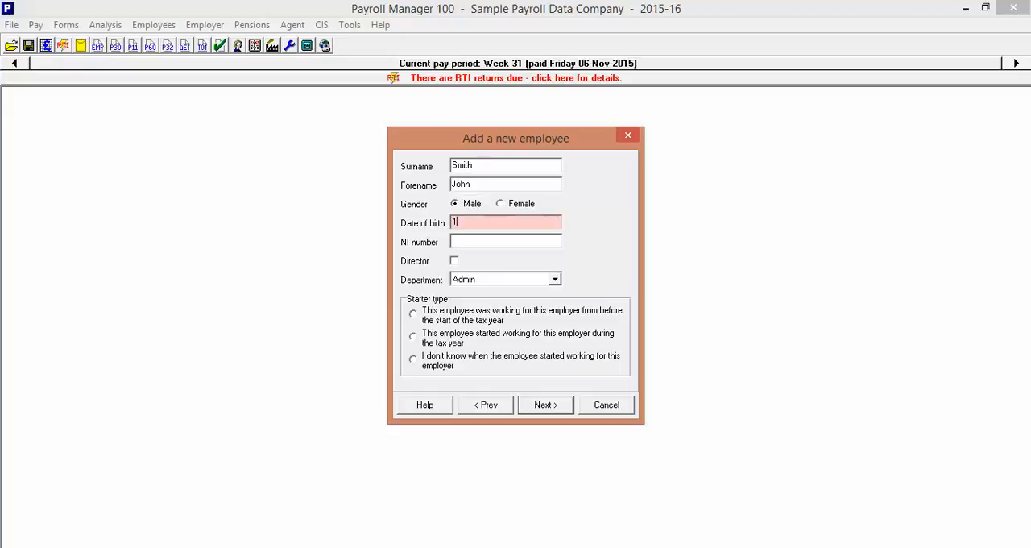
{"action": "type", "text": "/11/1980"}
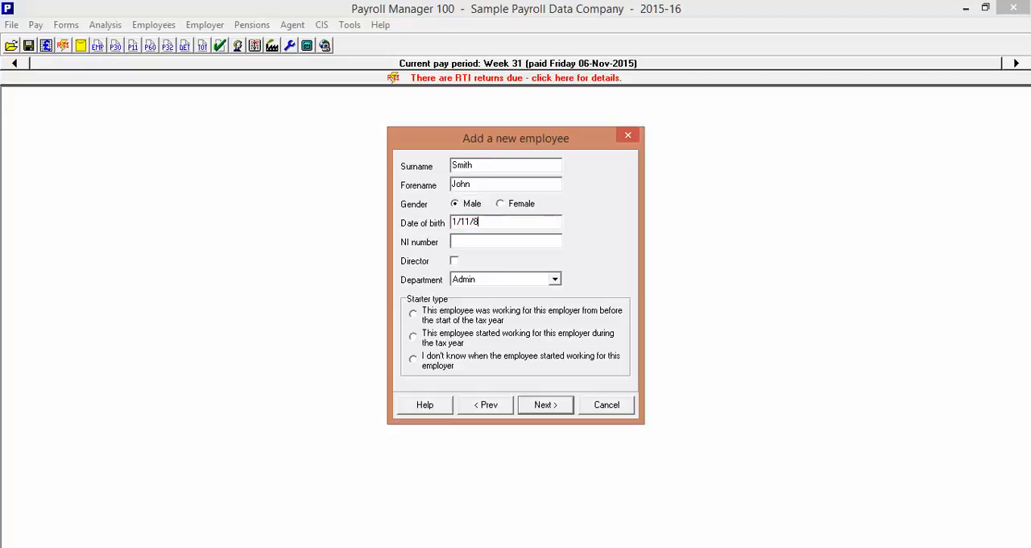
{"action": "left_click", "coordinate": [478, 240]}
{"action": "type", "text": "AA12"}
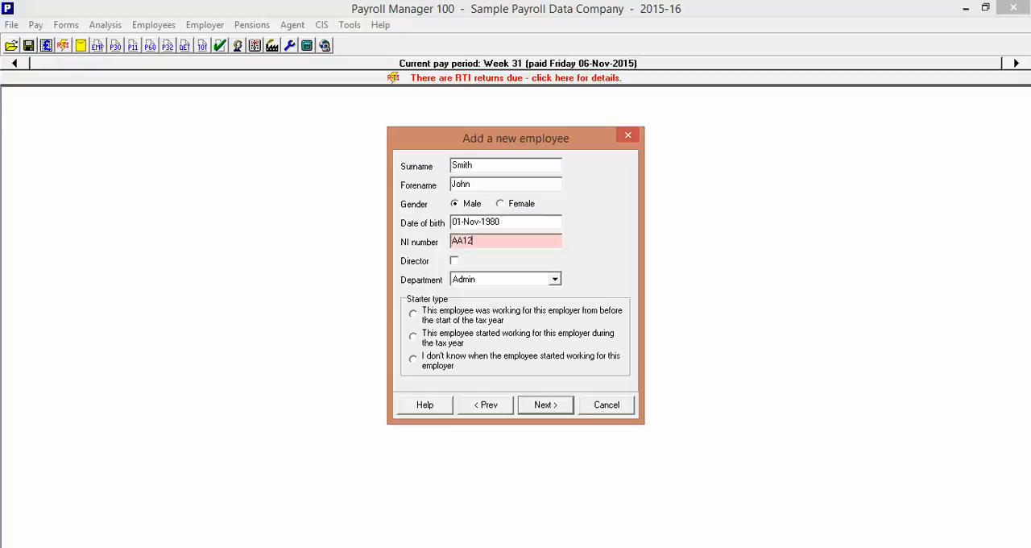
{"action": "type", "text": "3456A"}
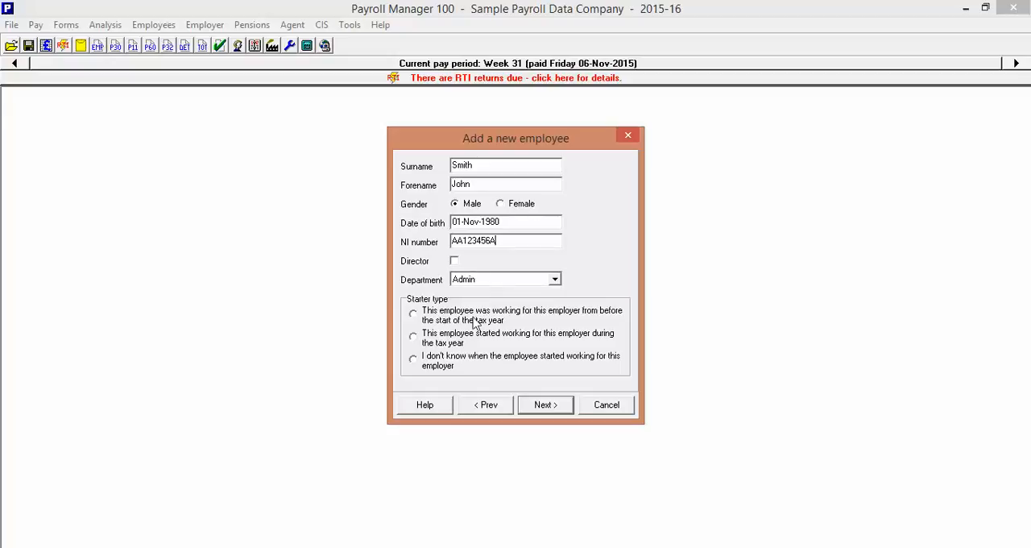
Record that the employee started working for this employer during the tax year, and confirm the age check
{"action": "left_click", "coordinate": [415, 338]}
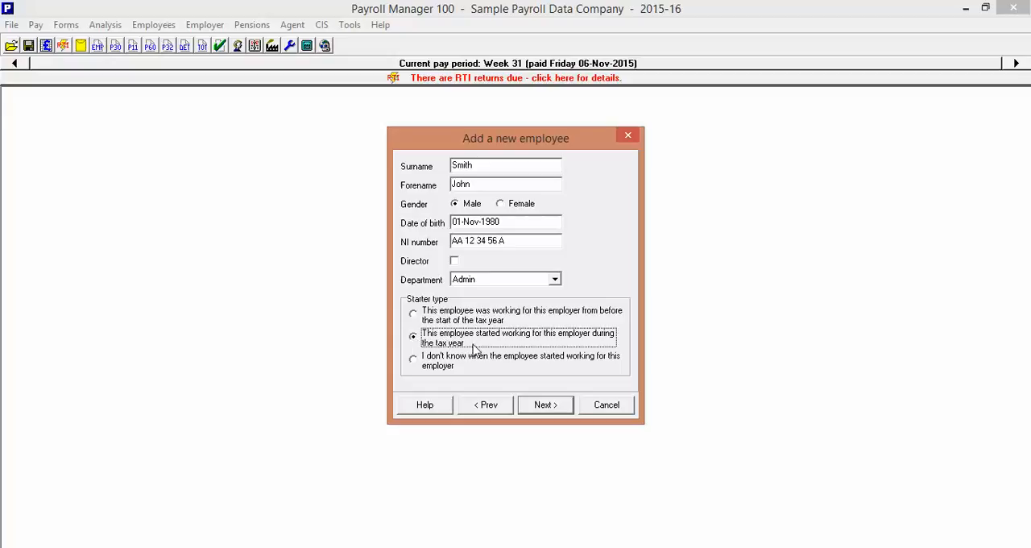
{"action": "left_click", "coordinate": [545, 406]}
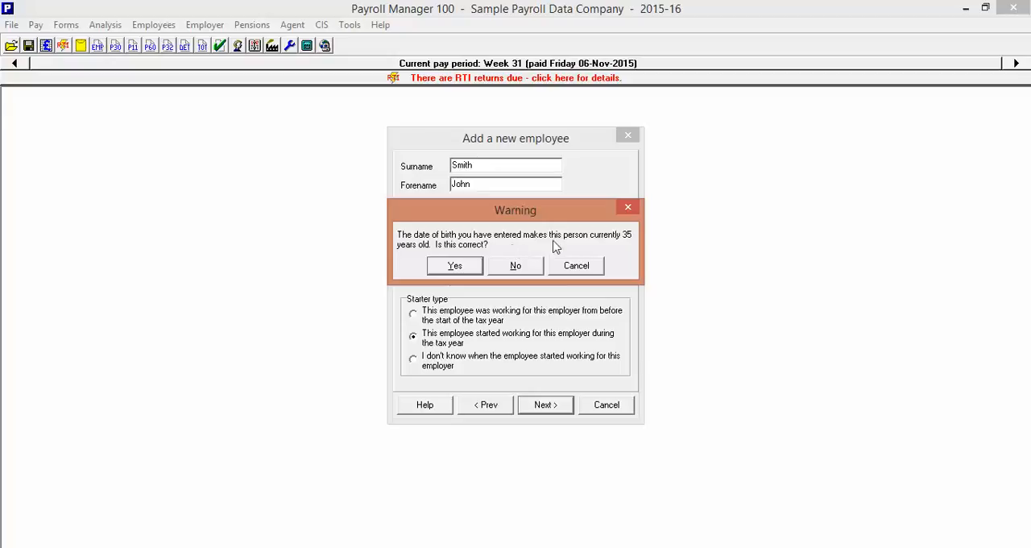
{"action": "left_click", "coordinate": [453, 267]}
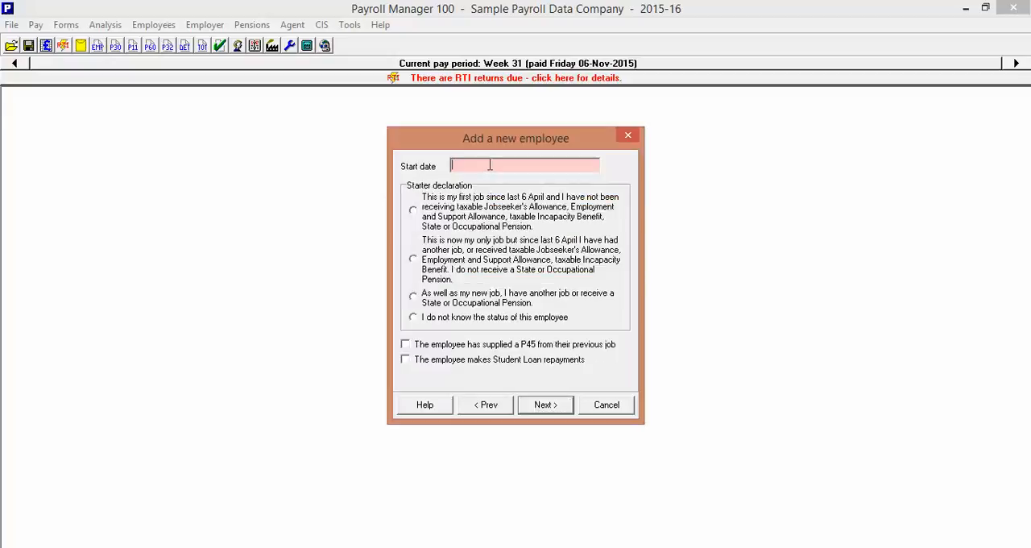
Set the start date to 01-Nov-2015 and declare this as the employee's only job now, with another job since last 6 April
{"action": "type", "text": "1/11/15"}
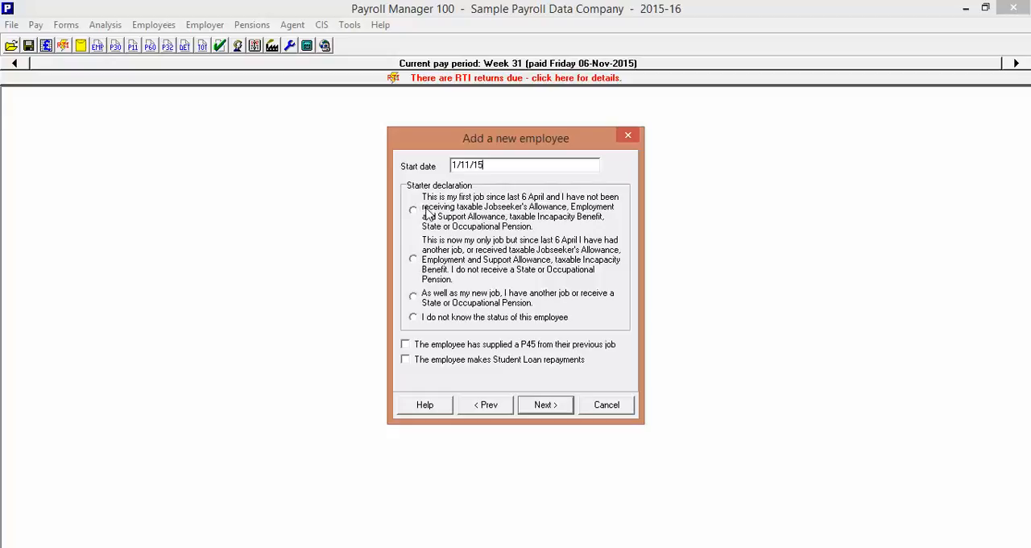
{"action": "left_click", "coordinate": [414, 259]}
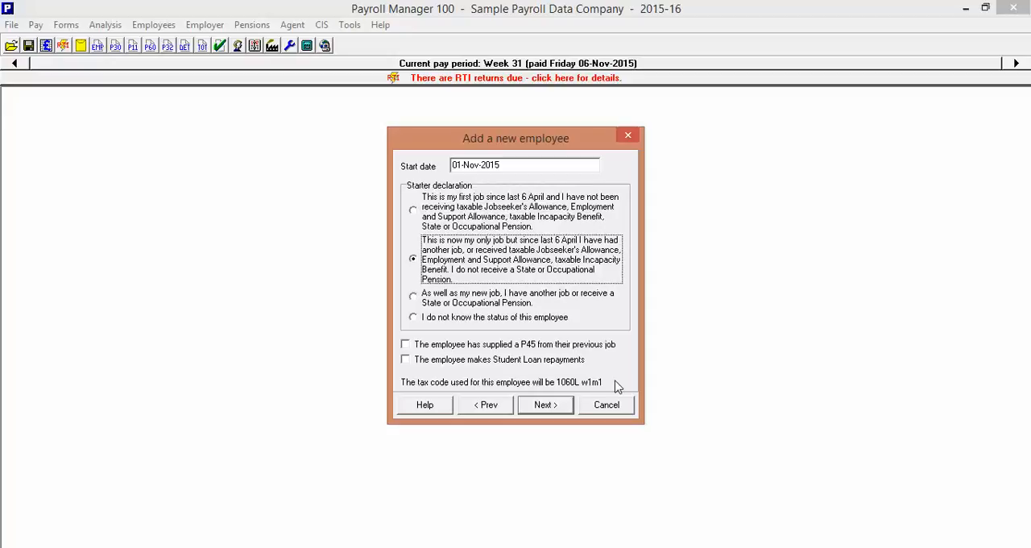
Try the supplied-P45 option to view the P45 details page, and clear the option again
{"action": "left_click", "coordinate": [405, 345]}
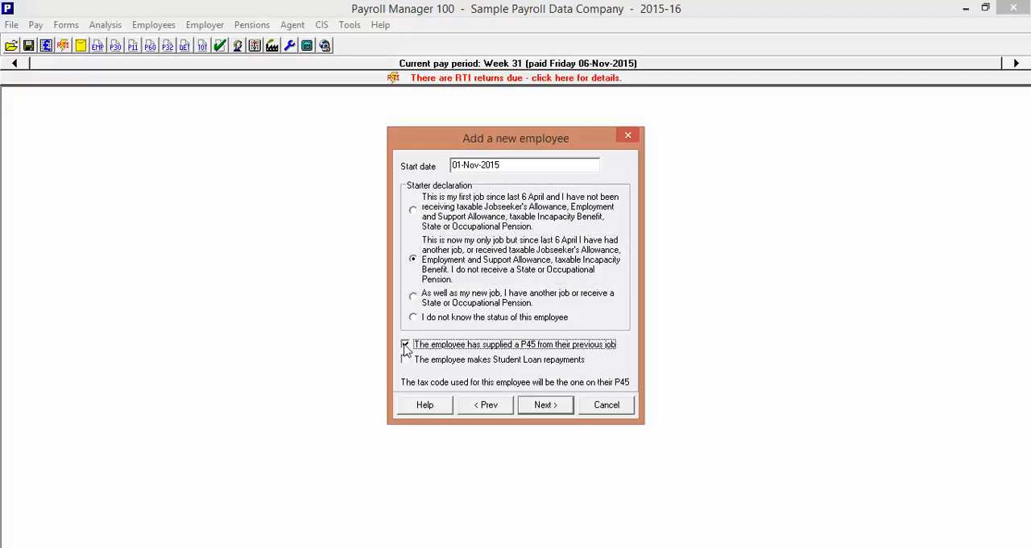
{"action": "left_click", "coordinate": [542, 407]}
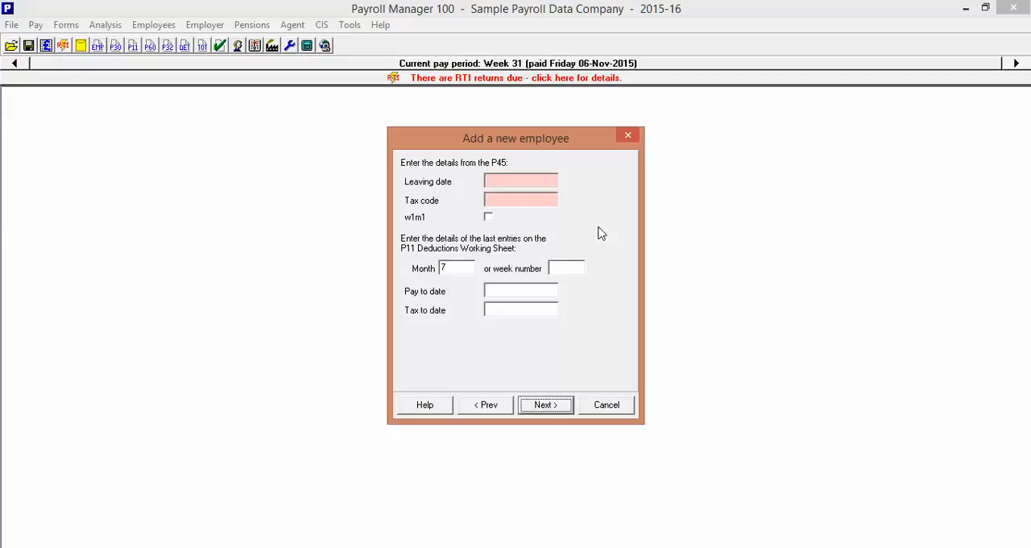
{"action": "left_click", "coordinate": [486, 406]}
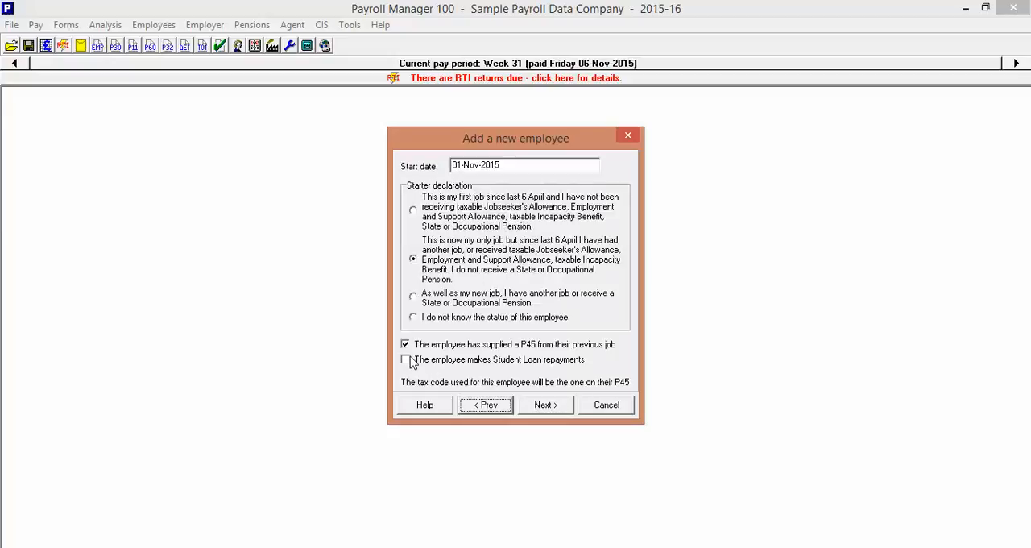
{"action": "left_click", "coordinate": [405, 344]}
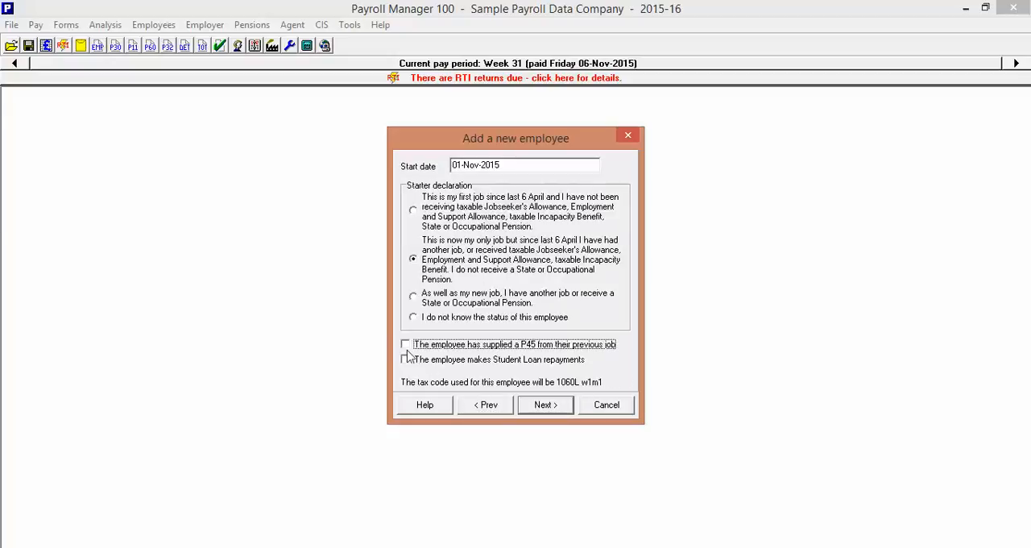
Accept the default NI table letter statements, and finish adding the employee with Monthly pay frequency and annual pay of 15000
{"action": "left_click", "coordinate": [546, 407]}
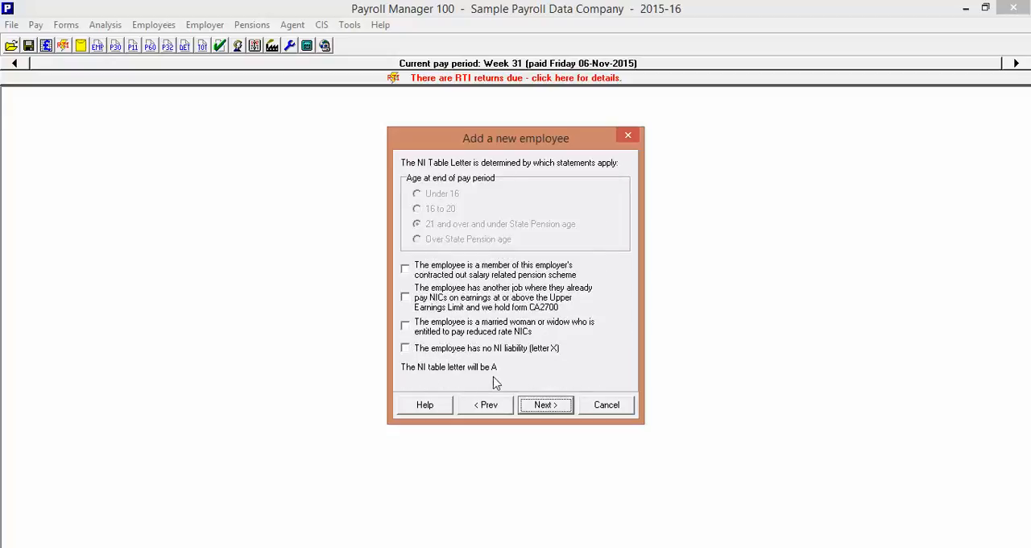
{"action": "left_click", "coordinate": [547, 406]}
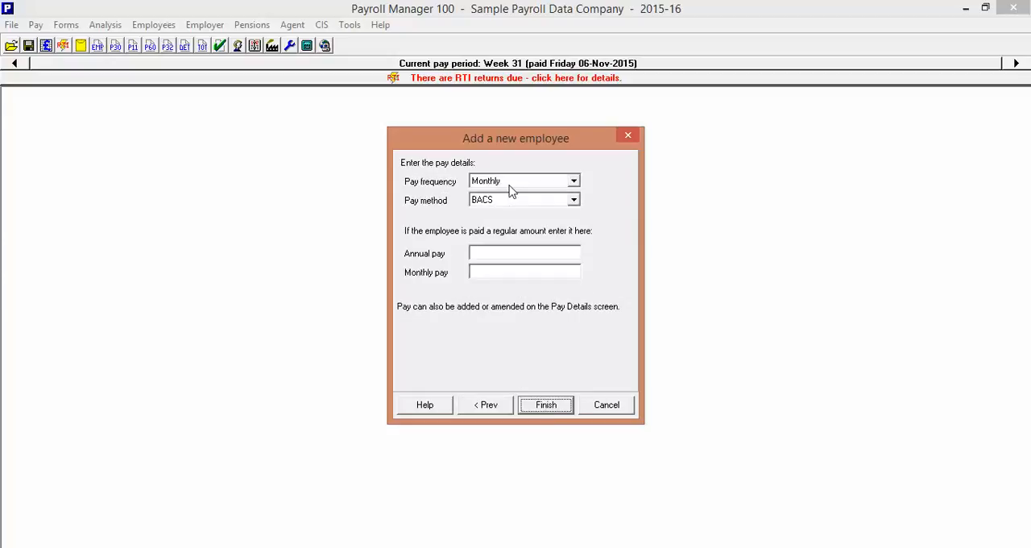
{"action": "left_click", "coordinate": [514, 185]}
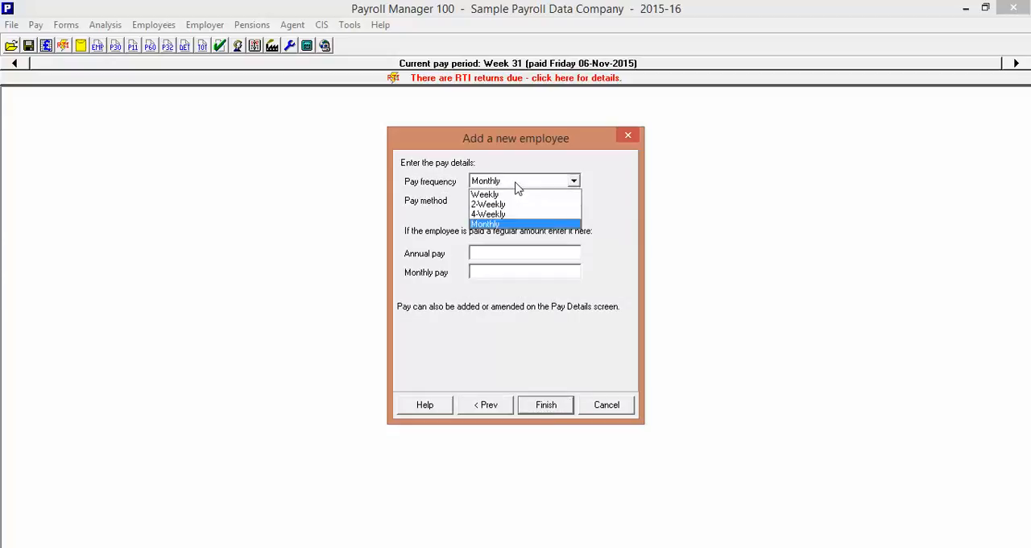
{"action": "left_click", "coordinate": [504, 224]}
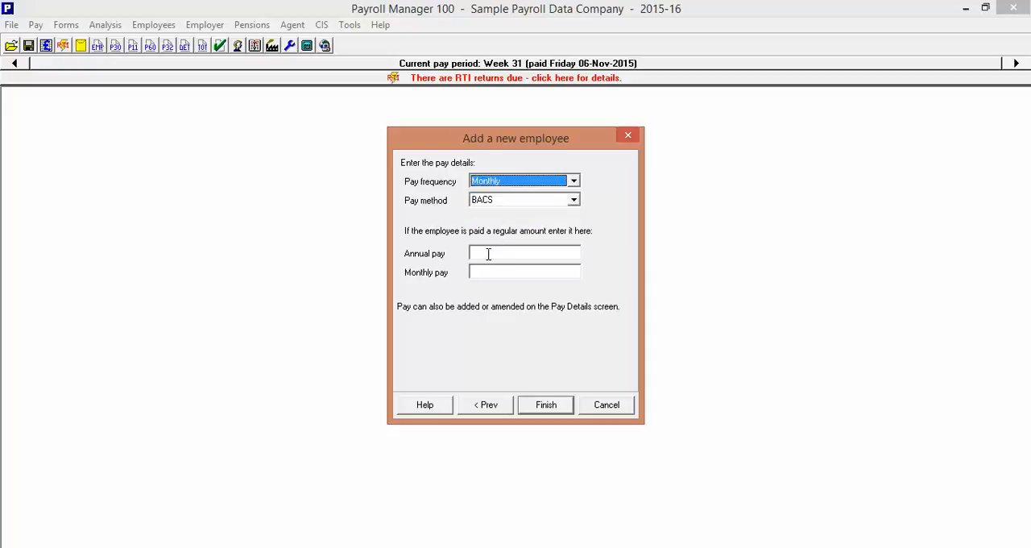
{"action": "left_click", "coordinate": [488, 254]}
{"action": "type", "text": "15000"}
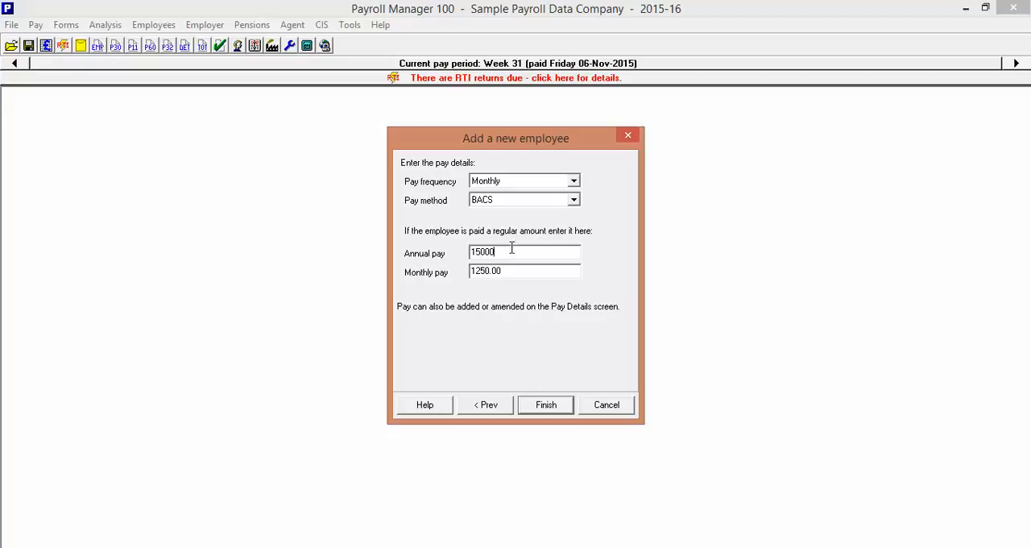
{"action": "left_click", "coordinate": [545, 407]}
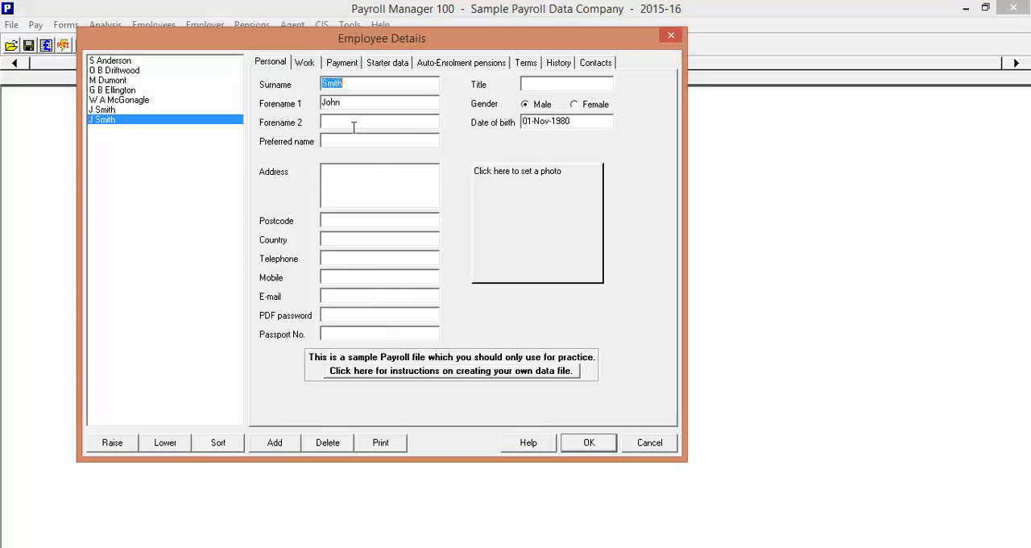
Examine the address, postcode, telephone, mobile, e-mail and title fields in the new employee's personal details
{"action": "left_click", "coordinate": [350, 179]}
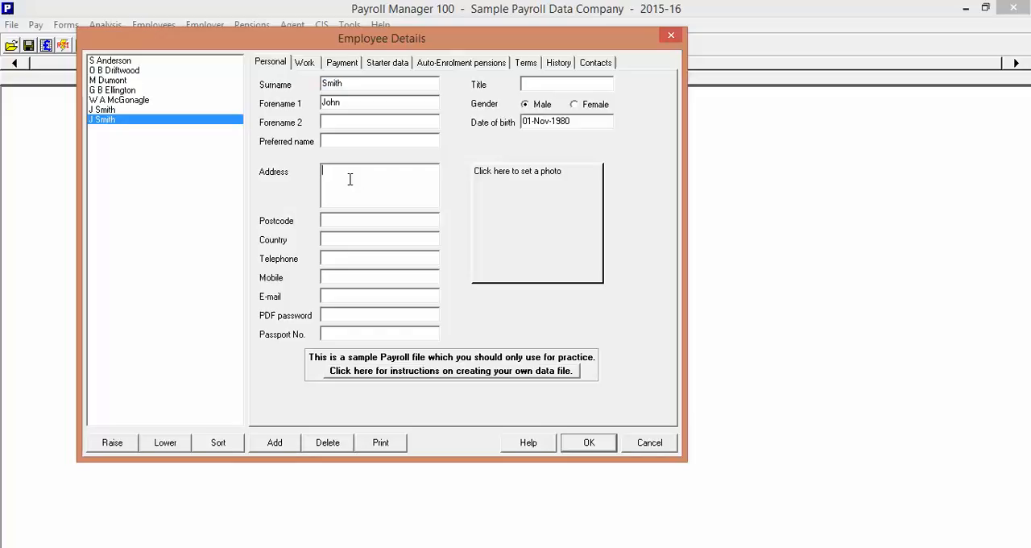
{"action": "left_click", "coordinate": [341, 223]}
{"action": "left_click", "coordinate": [336, 257]}
{"action": "left_click", "coordinate": [335, 279]}
{"action": "left_click", "coordinate": [335, 296]}
{"action": "left_click", "coordinate": [541, 84]}
Examine the available hours options in the employee's work details, and view the payment and bank details
{"action": "left_click", "coordinate": [305, 63]}
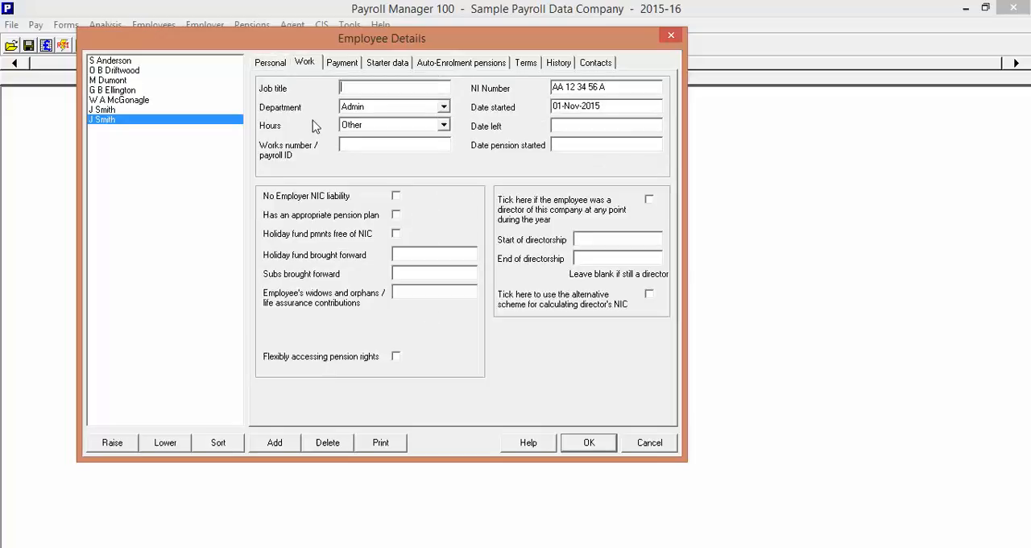
{"action": "left_click", "coordinate": [390, 129]}
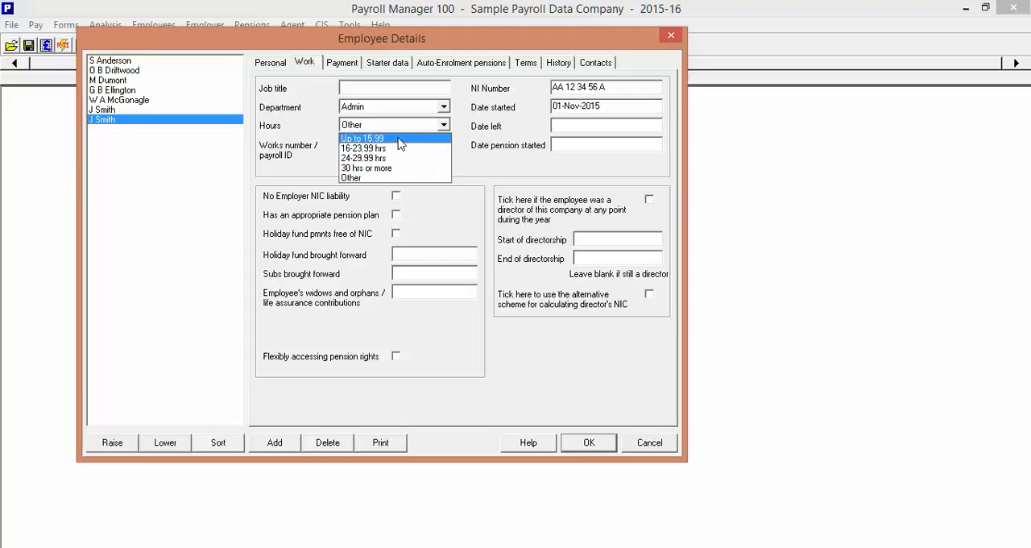
{"action": "left_click", "coordinate": [487, 174]}
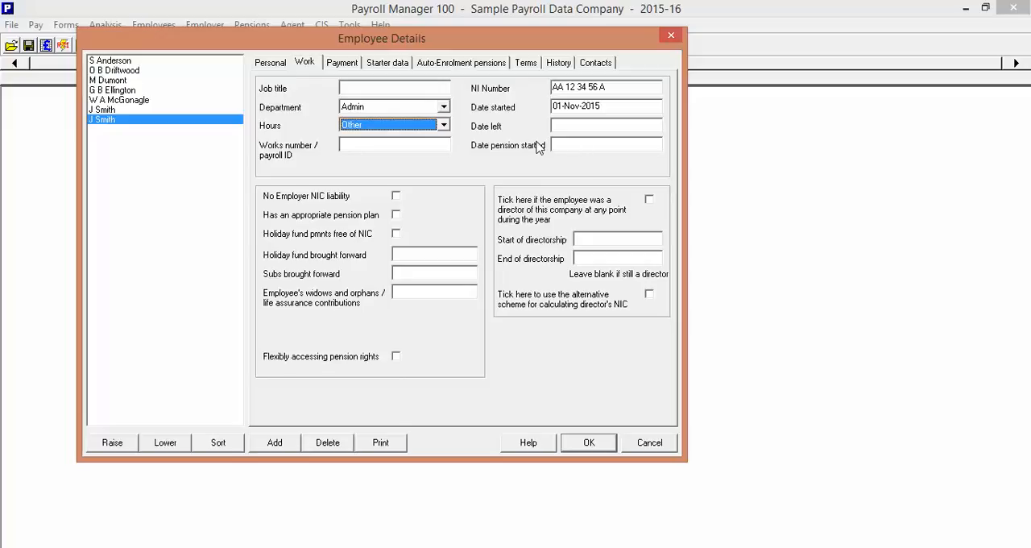
{"action": "left_click", "coordinate": [342, 63]}
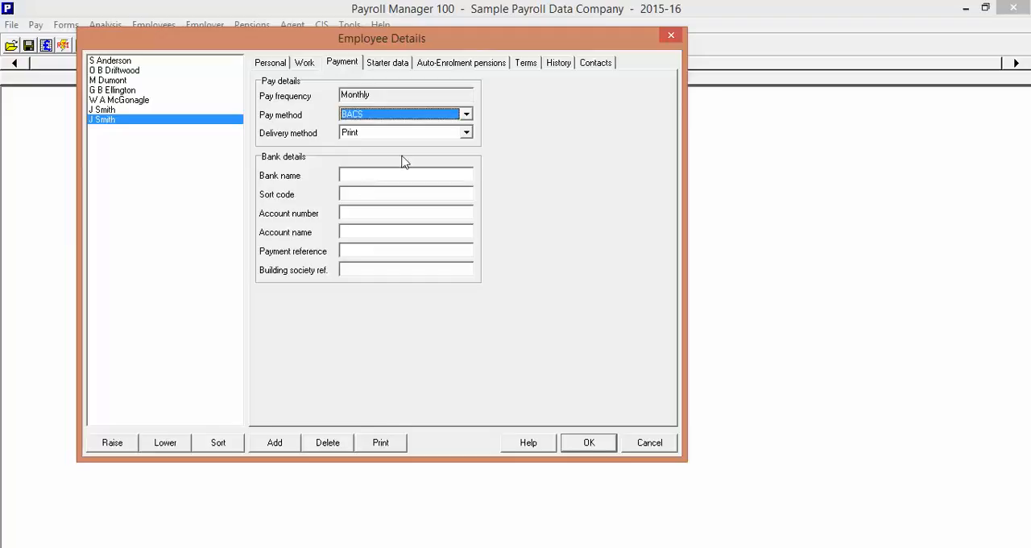
Try the Starter with a P45 type in the employee's starter data, and restore Starter without a P45
{"action": "left_click", "coordinate": [393, 68]}
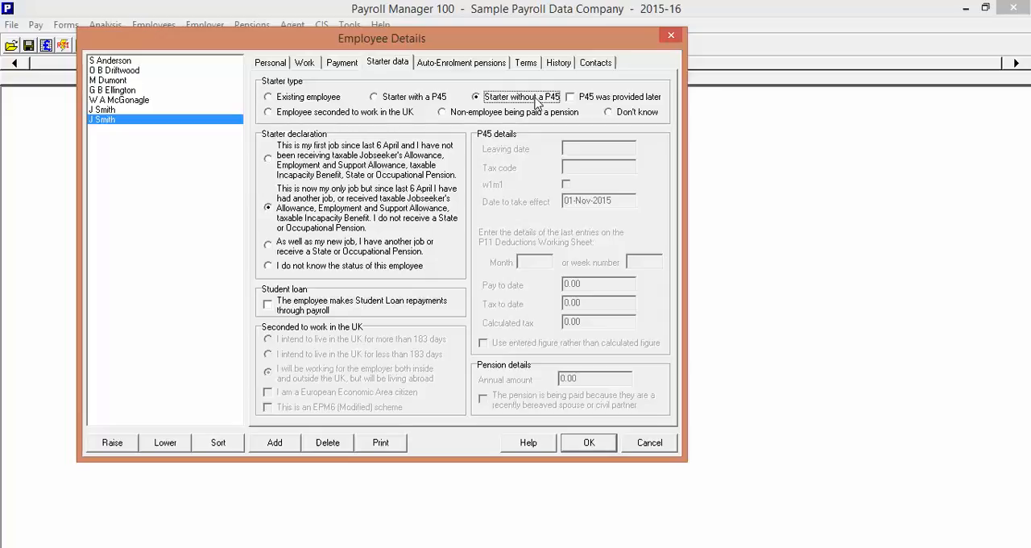
{"action": "left_click", "coordinate": [374, 97]}
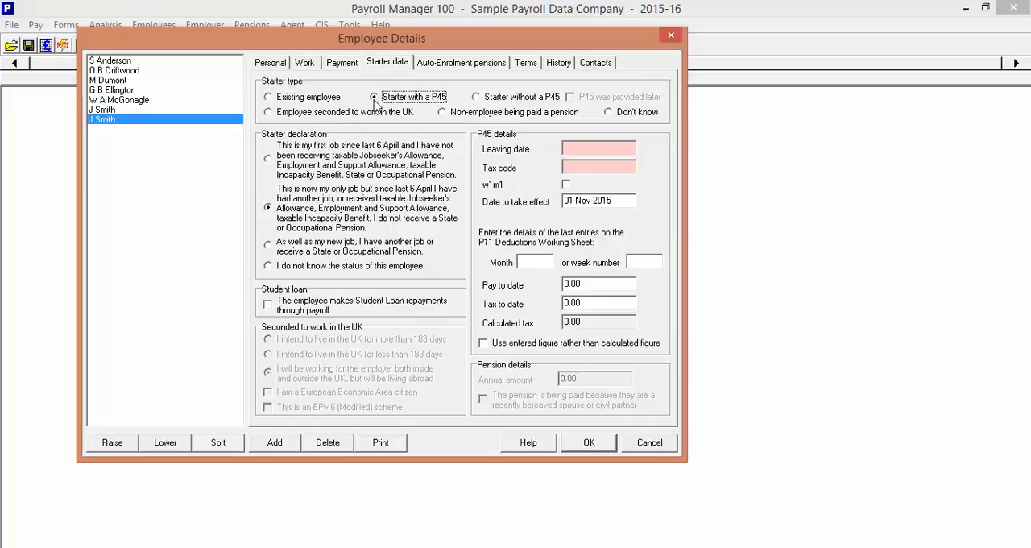
{"action": "left_click", "coordinate": [485, 100]}
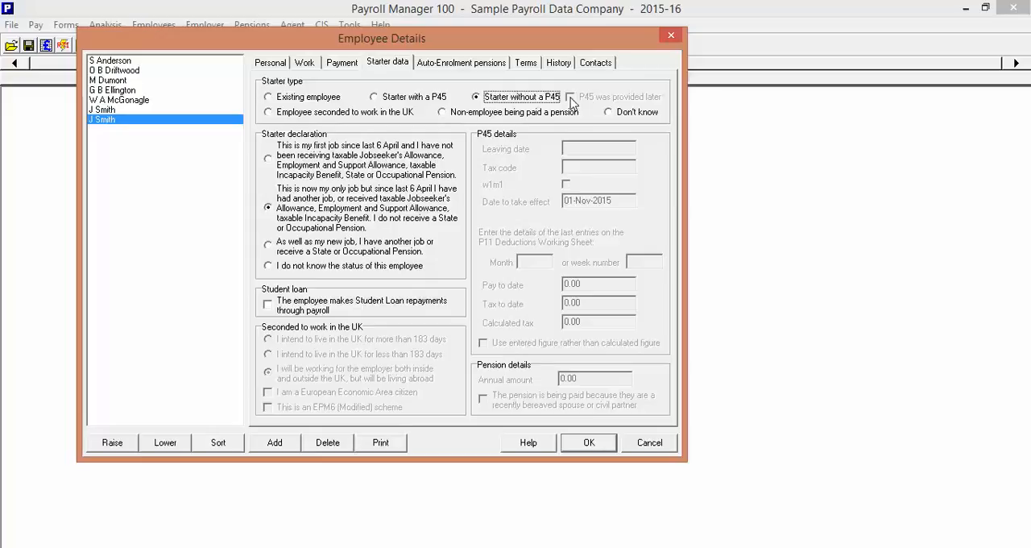
Review the employee's auto-enrolment pension settings and save the employee details
{"action": "left_click", "coordinate": [467, 64]}
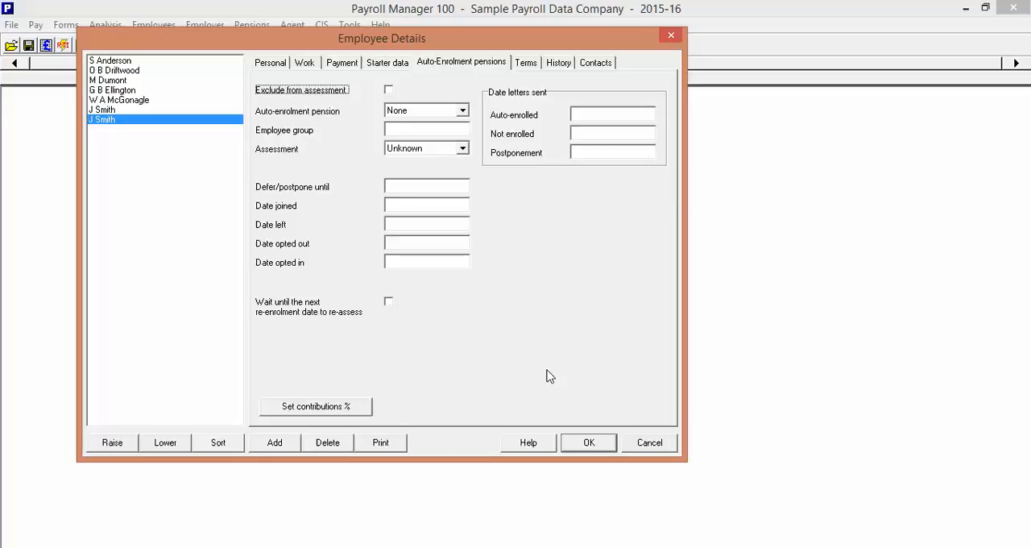
{"action": "left_click", "coordinate": [592, 448]}
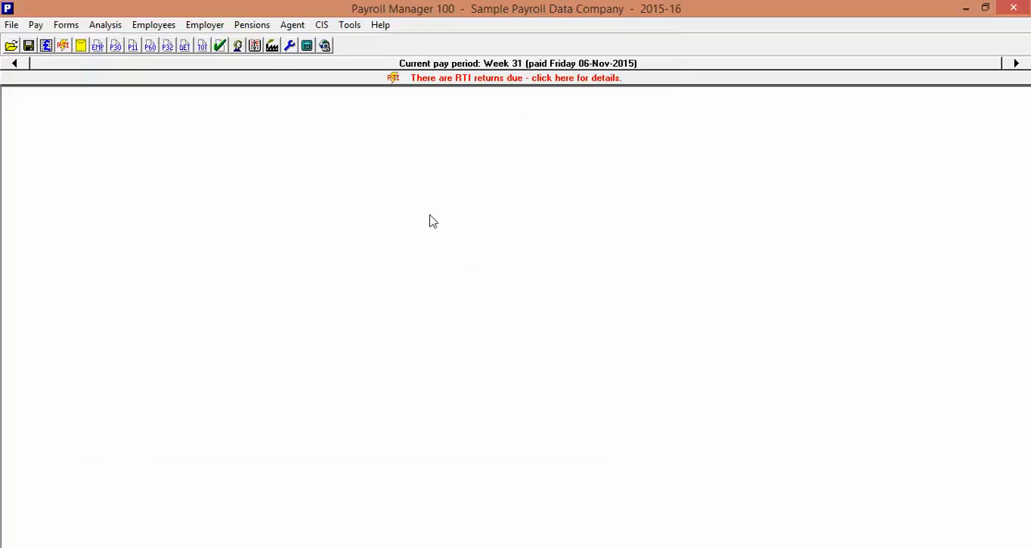